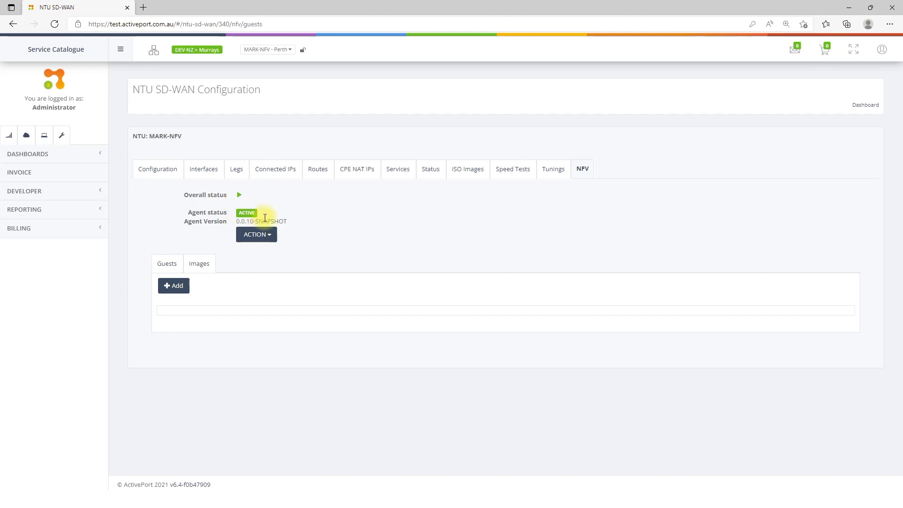
Examine the NFV images already on the NTU and the files offered for download in the acp.nfv bucket, without downloading any.
left_click(209, 267)
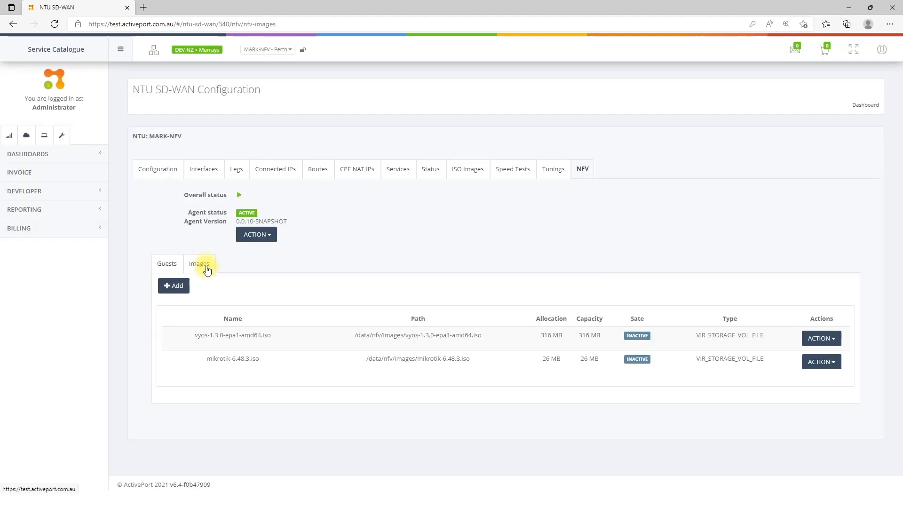
left_click(177, 286)
left_click(302, 157)
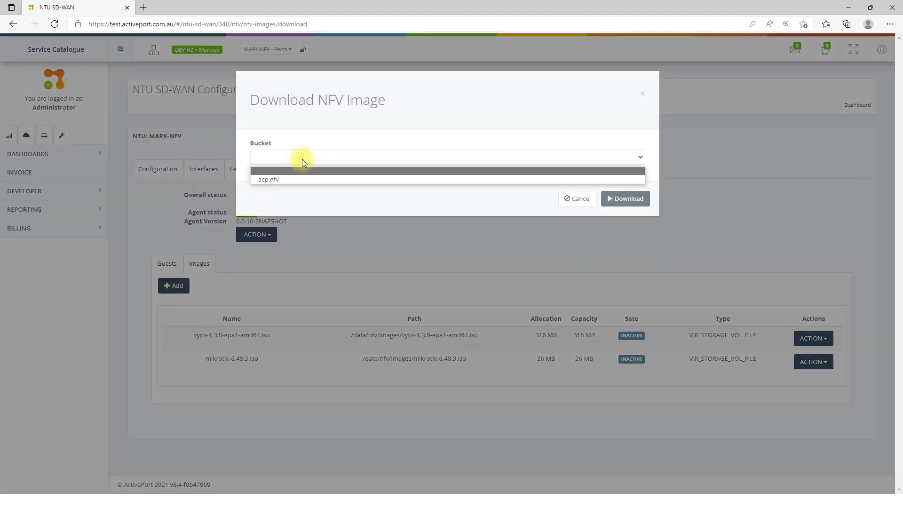
left_click(292, 181)
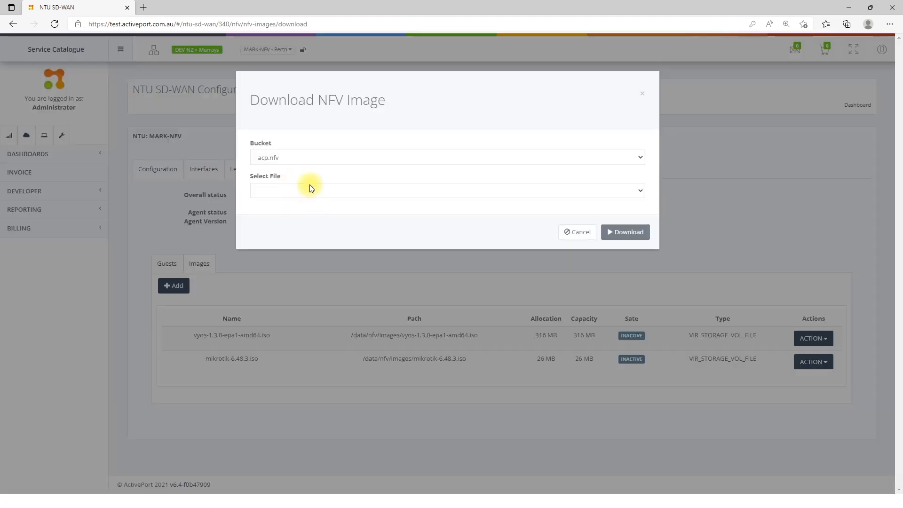
left_click(309, 188)
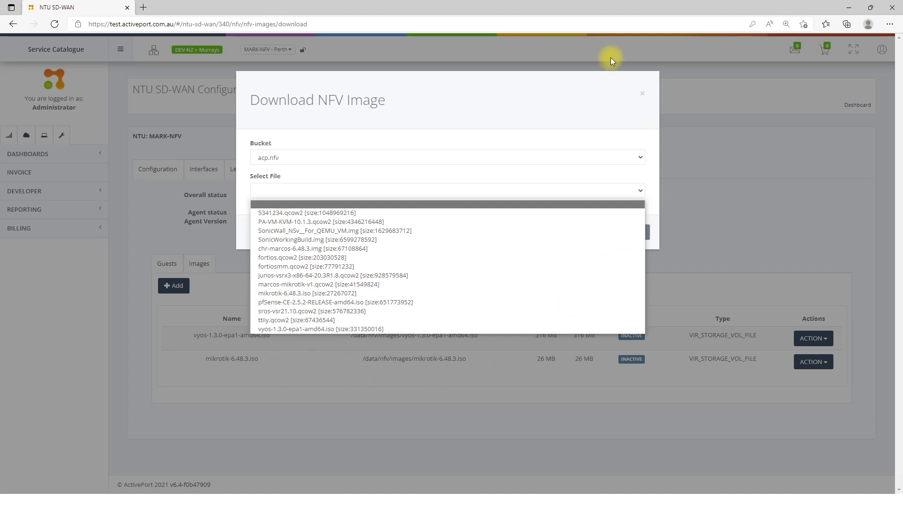
left_click(596, 95)
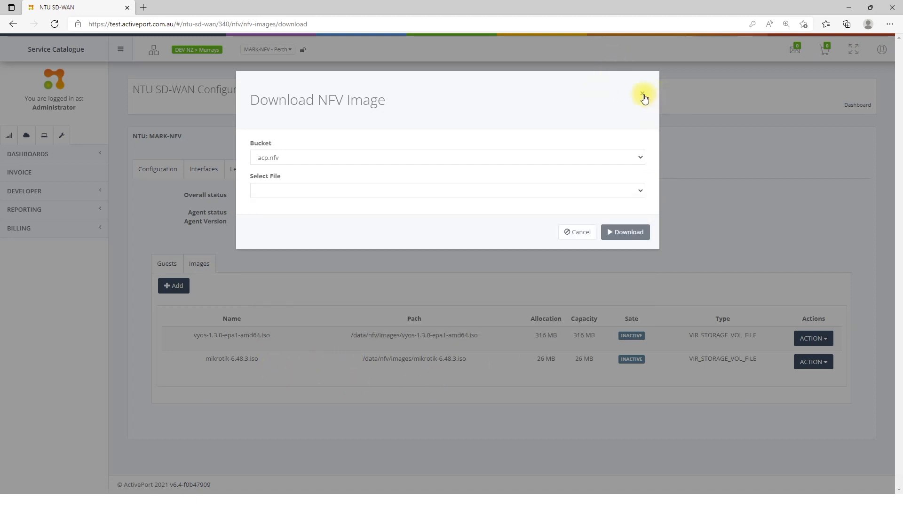
left_click(603, 228)
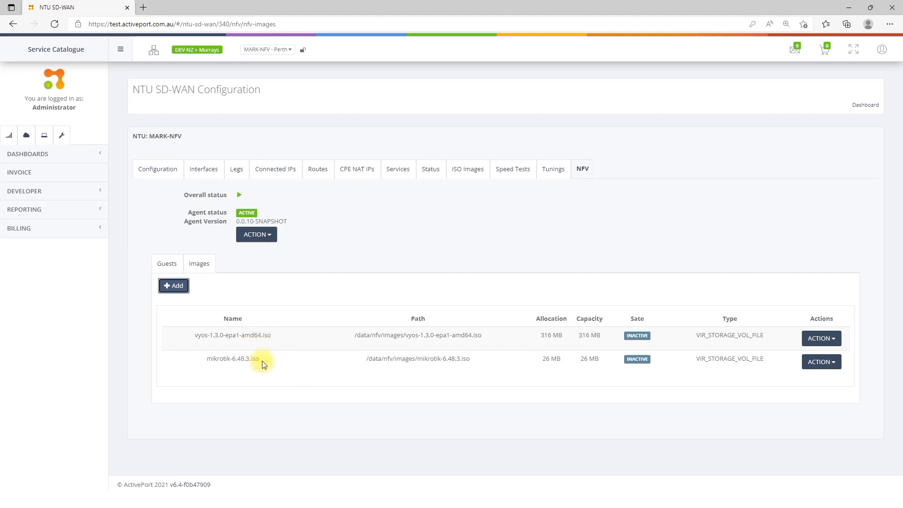
Start deploying a new NFV guest with the DEFAULT template and the INSTALLER boot option.
left_click(169, 268)
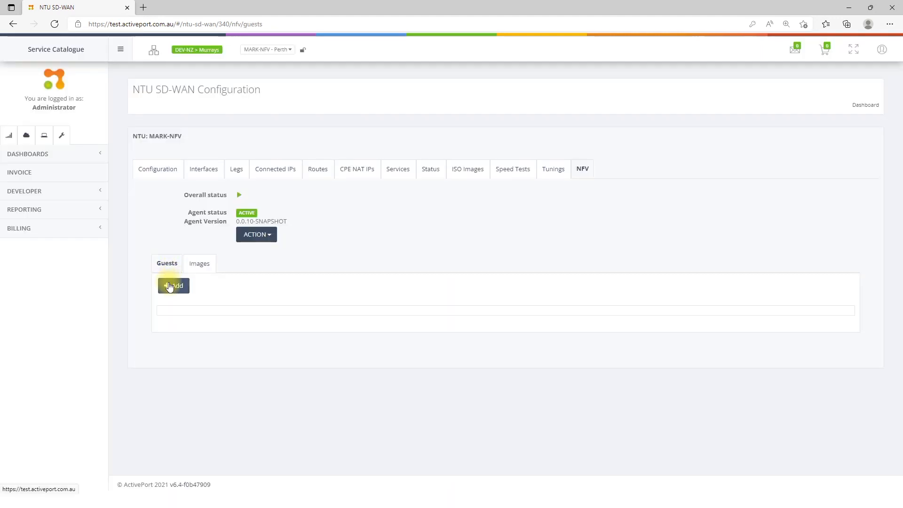
left_click(172, 285)
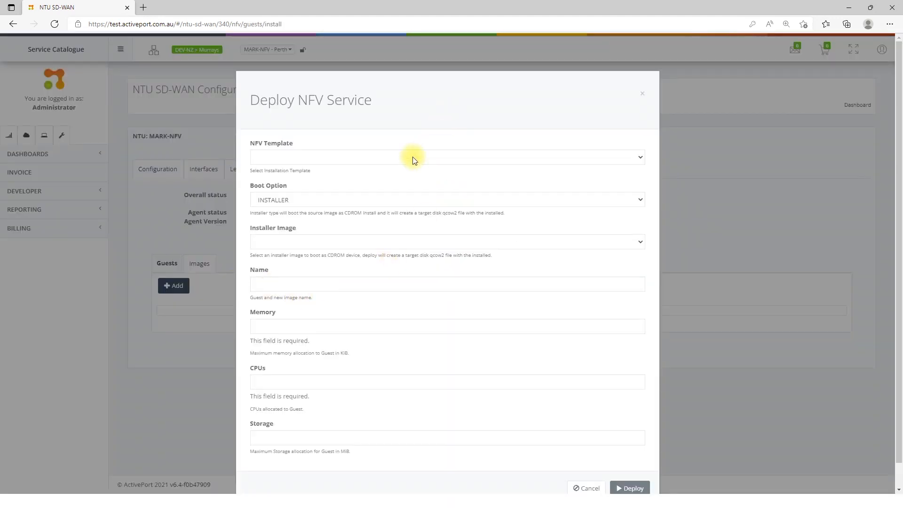
left_click(414, 159)
left_click(394, 178)
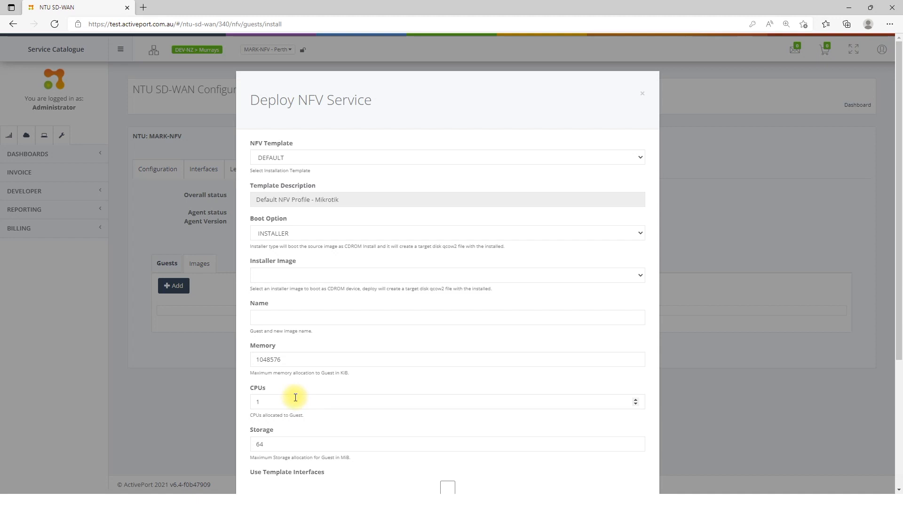
left_click(337, 233)
left_click(296, 256)
left_click(312, 232)
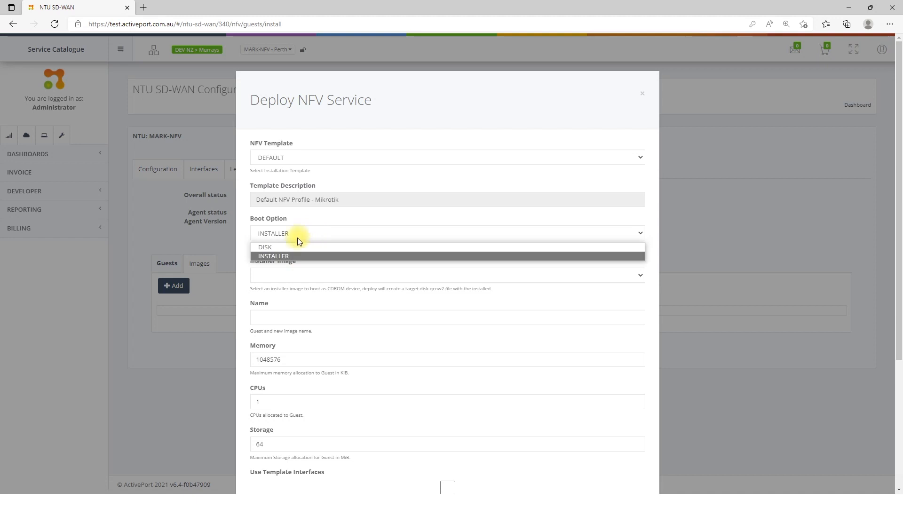
left_click(271, 257)
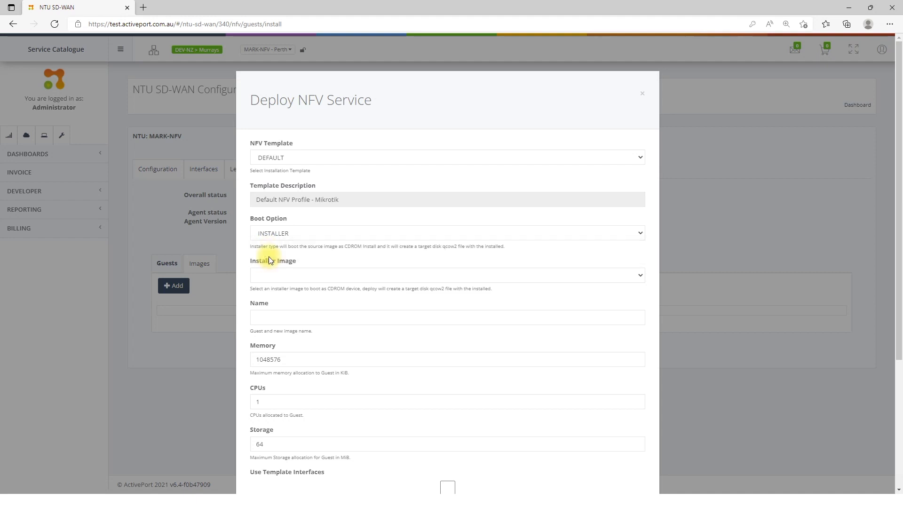
Choose mikrotik-6.48.3.iso as the installer image and name the guest Mikrotik.
left_click(304, 276)
left_click(293, 307)
left_click(289, 318)
type("Mikrotik")
Assign enp4s0 as the passthrough interface and br0 as the bridge interface of the new guest.
scroll(301, 354, "down", 4)
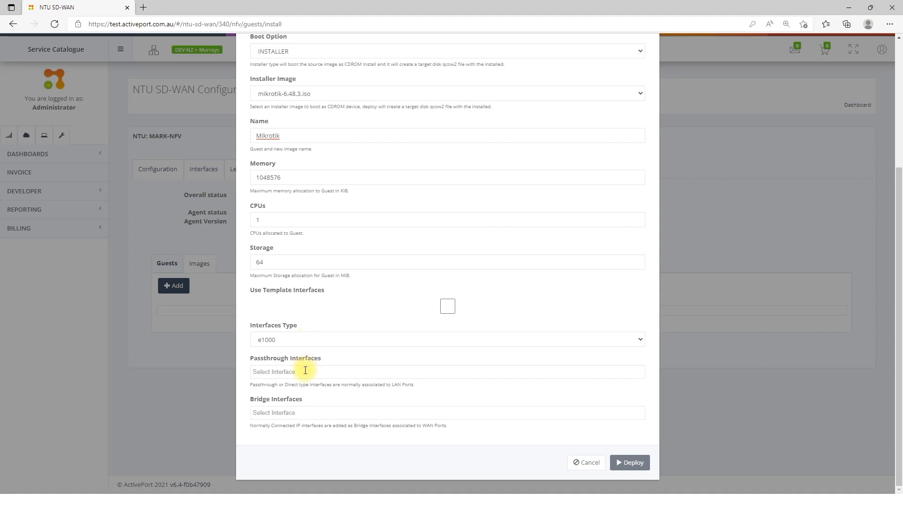
left_click(279, 371)
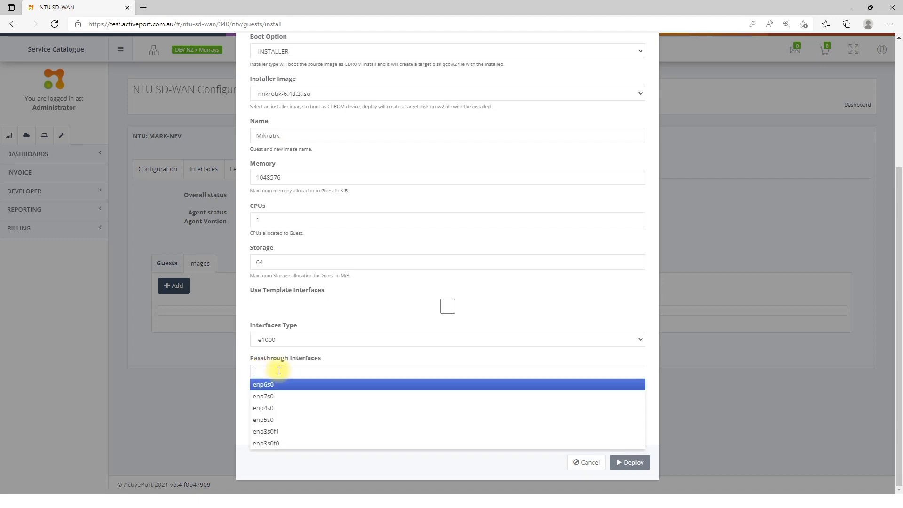
left_click(277, 408)
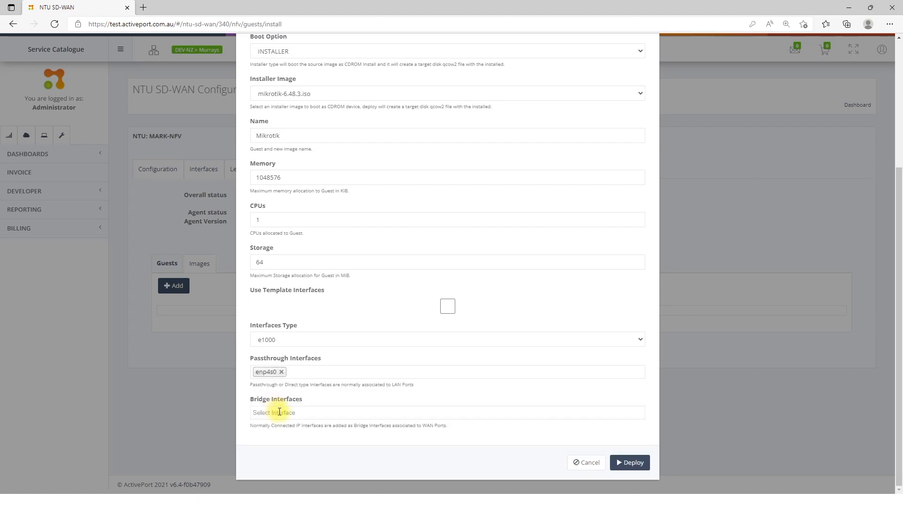
left_click(270, 412)
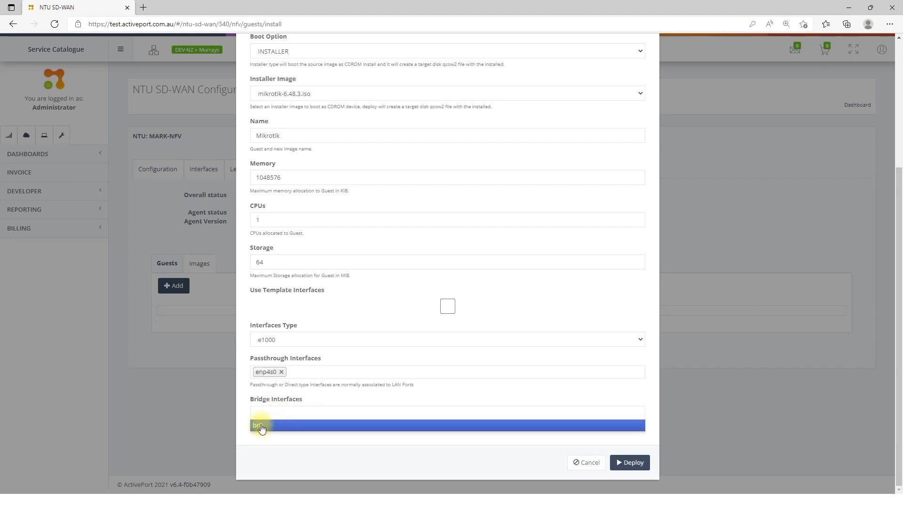
left_click(262, 428)
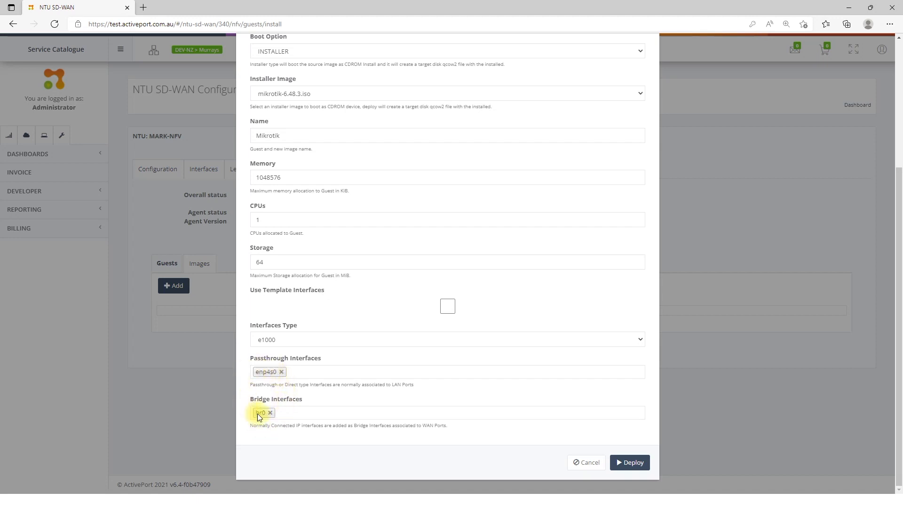
Review the guest settings and deploy the Mikrotik NFV service.
scroll(373, 431, "up", 3)
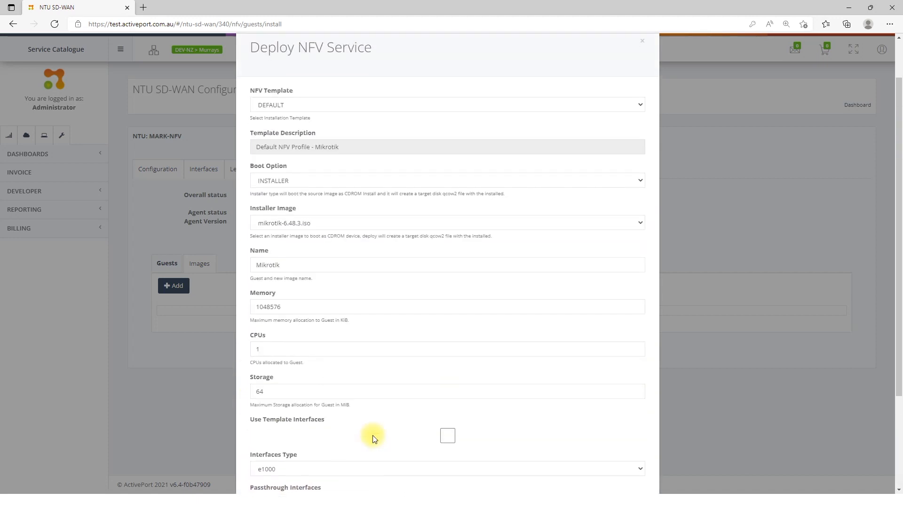
scroll(297, 359, "down", 3)
left_click(629, 463)
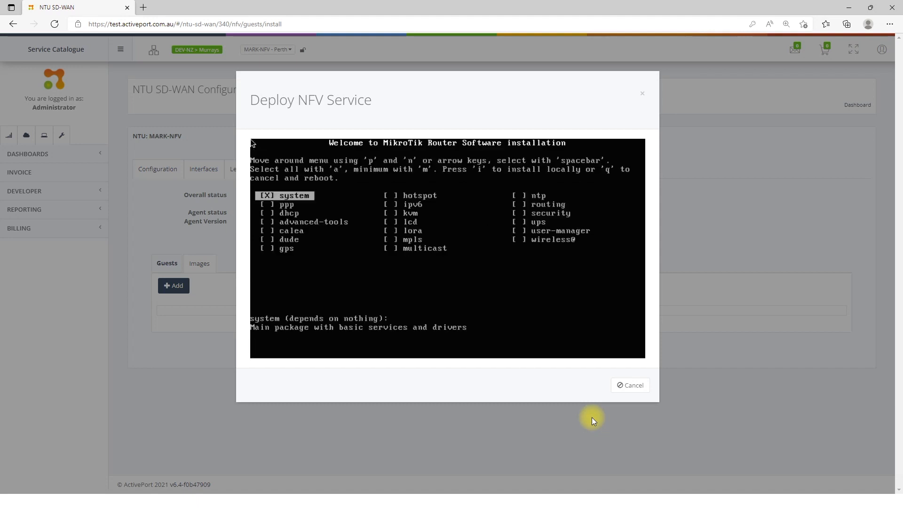
Install all MikroTik packages locally without keeping the old configuration, and reboot the router.
key("a")
key("i")
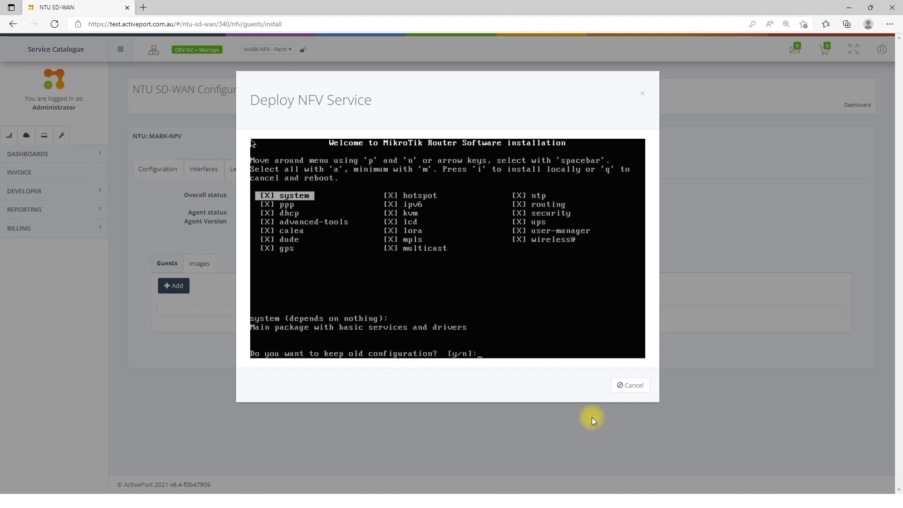
key("n")
key("y")
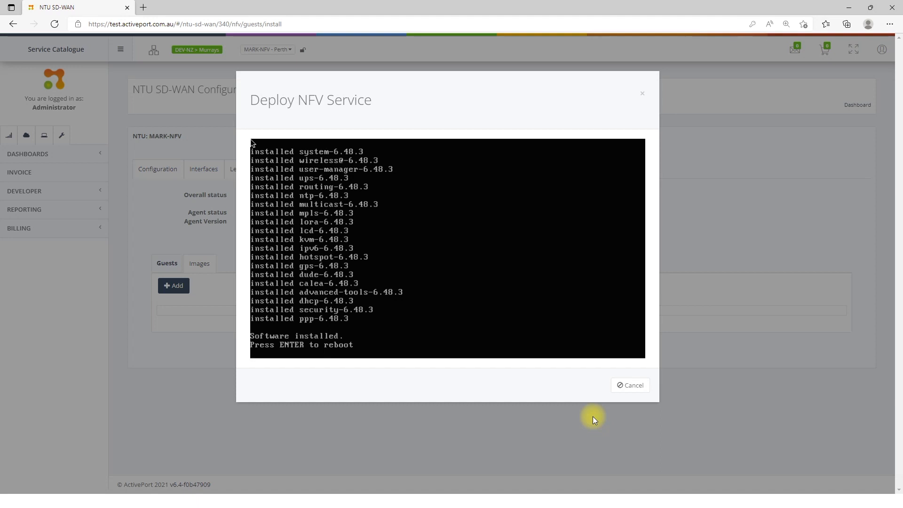
key("Return")
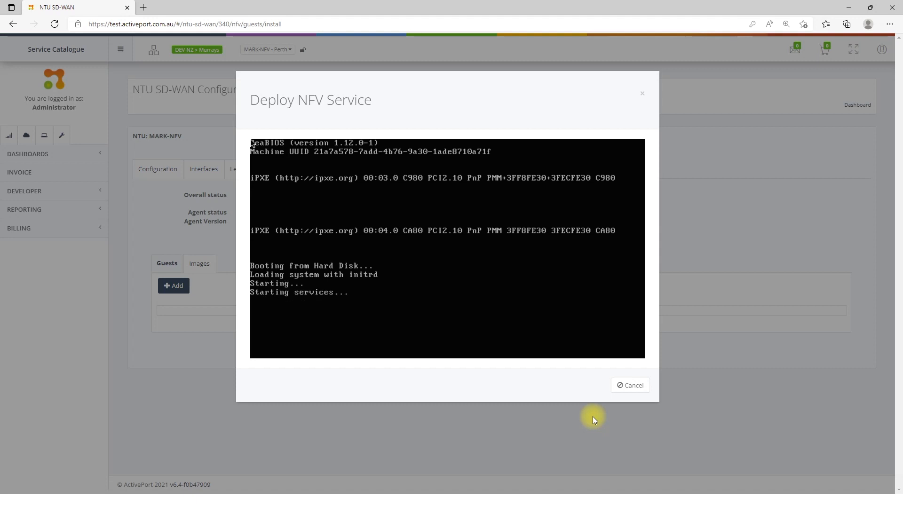
Log in to the MikroTik router as admin, leaving the password empty, and close the deployment window.
type("admin")
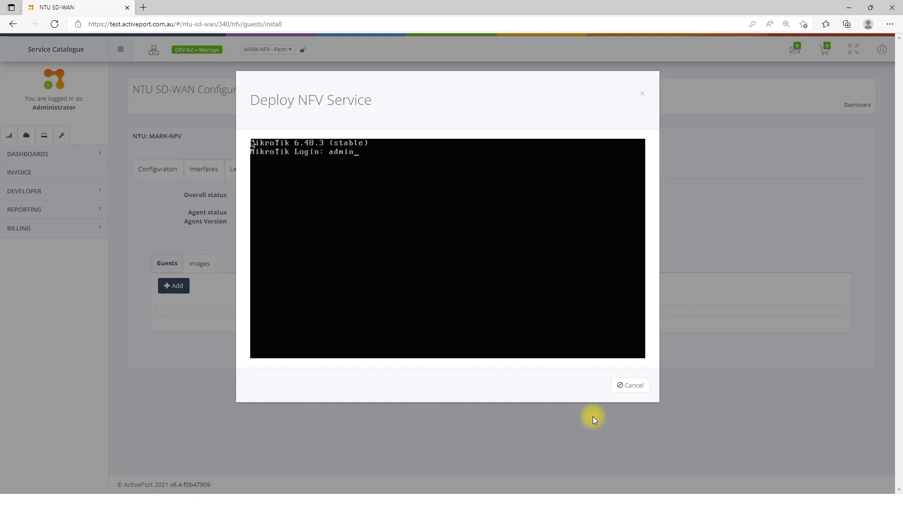
key("Return")
key("Return")
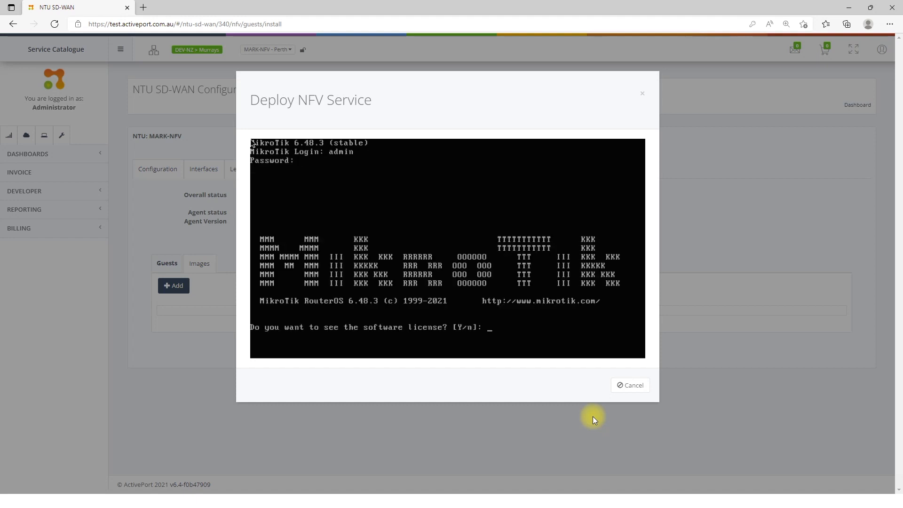
left_click(630, 385)
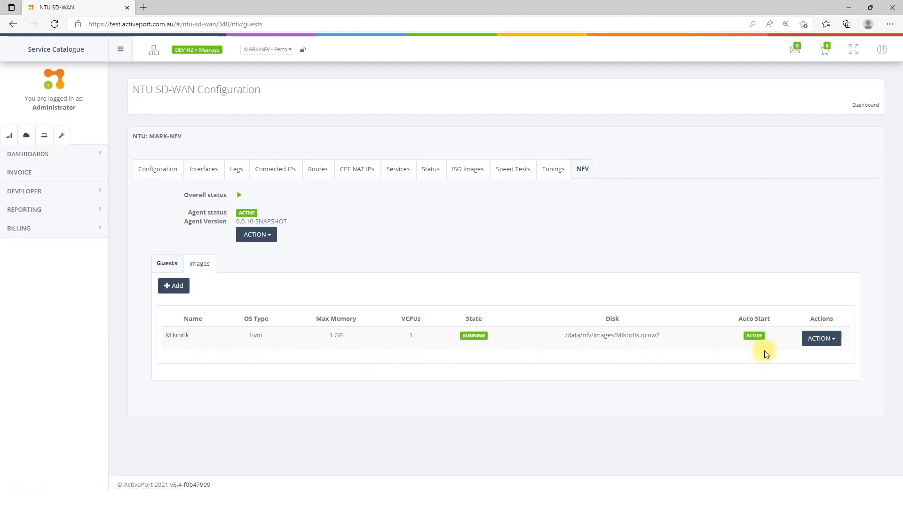
Examine the Mikrotik guest's available actions, details, interfaces, disks and XML configuration.
left_click(828, 344)
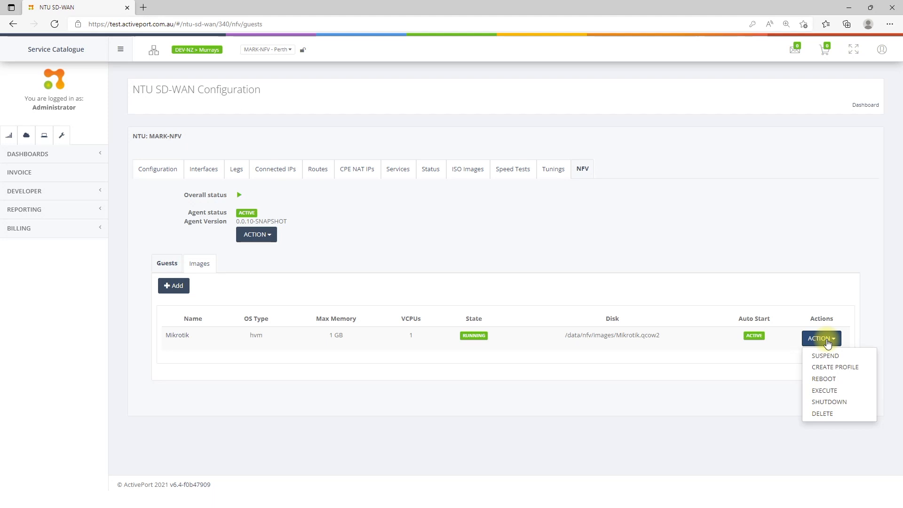
left_click(183, 337)
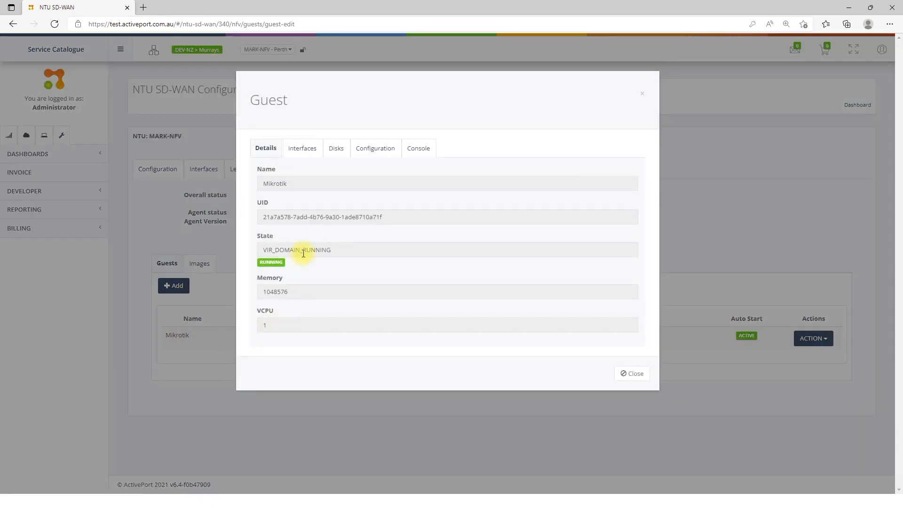
left_click(306, 156)
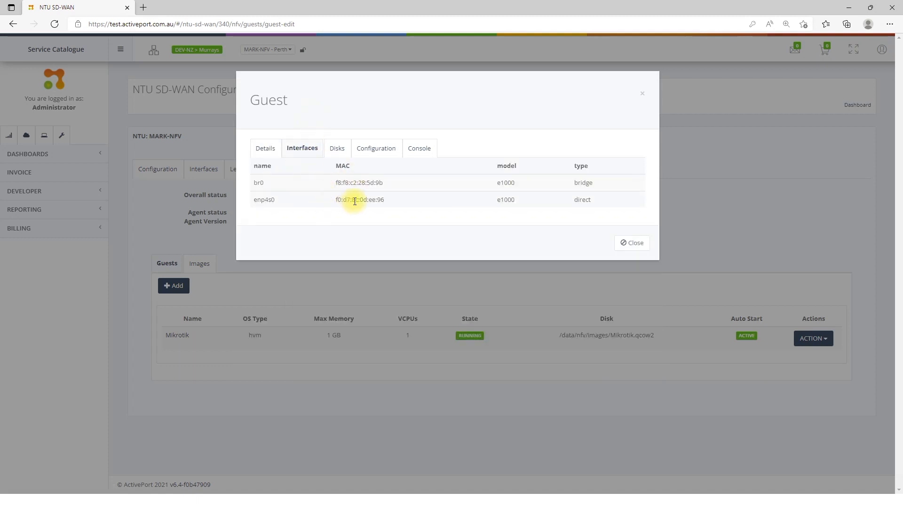
left_click(338, 150)
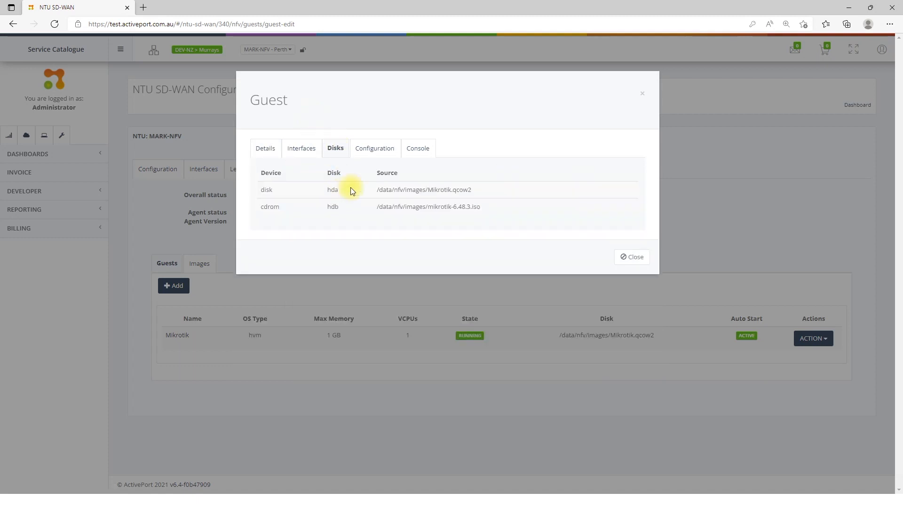
left_click(367, 151)
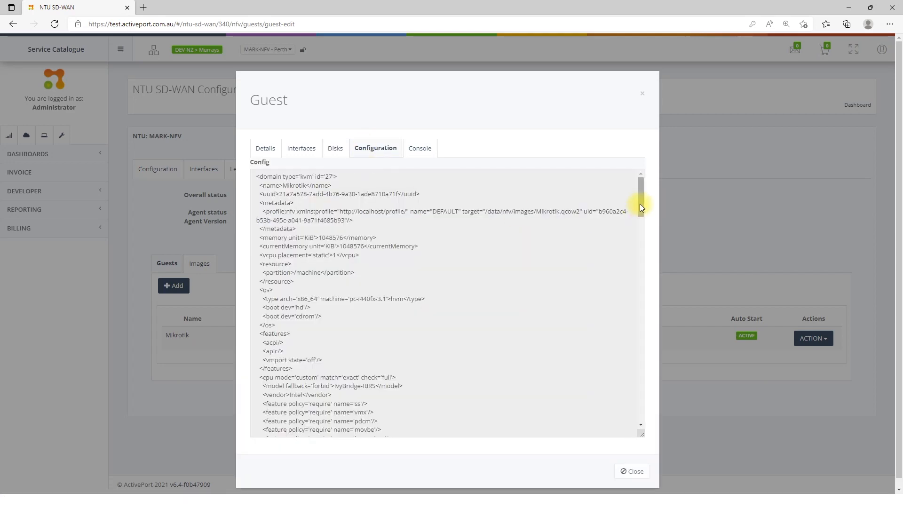
left_click_drag(640, 199, 626, 161)
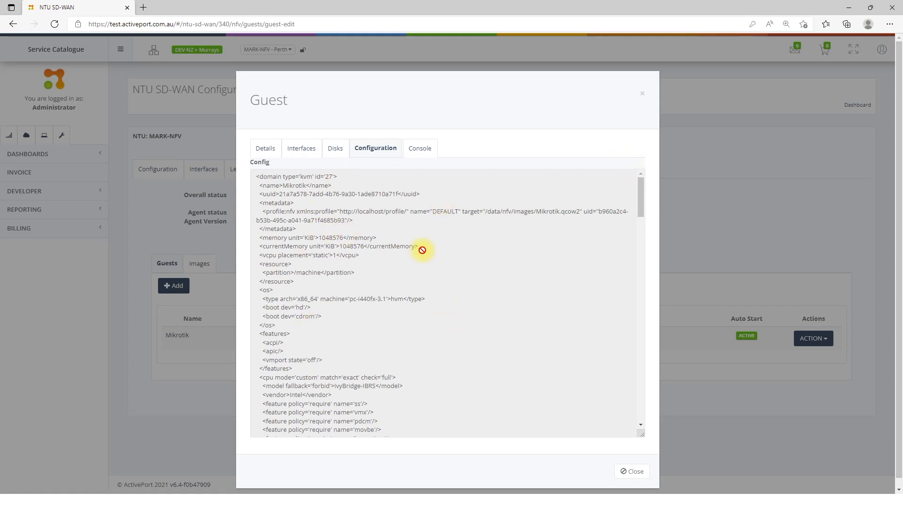
Connect to the guest's console, quit the router session from the root menu, and close the guest window.
left_click(426, 149)
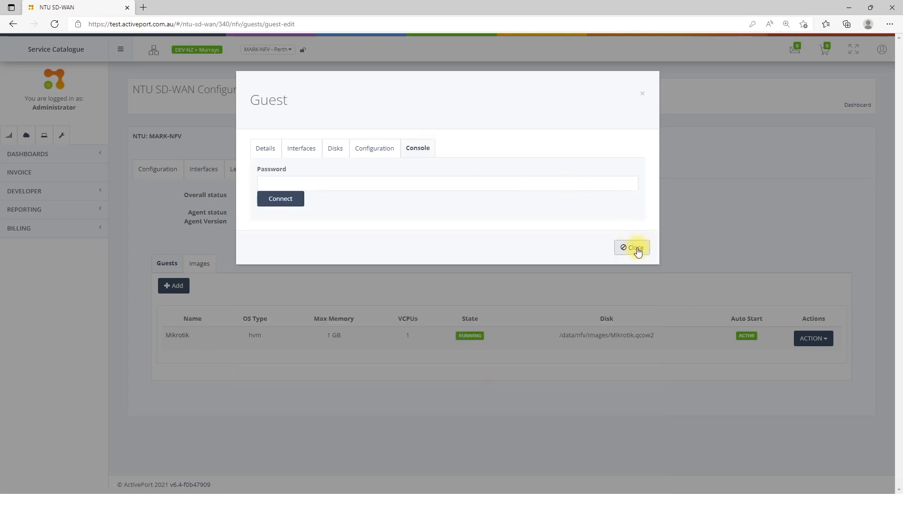
left_click(279, 199)
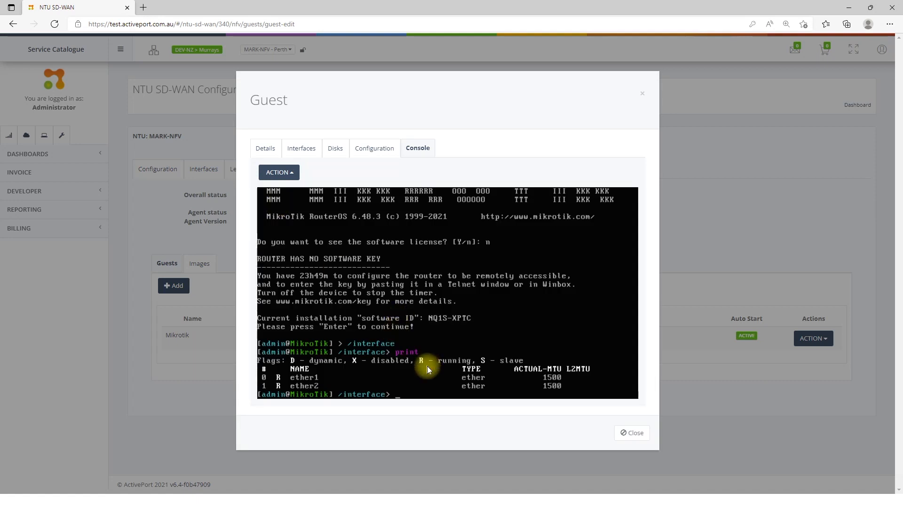
type("/")
key("Return")
type("quit")
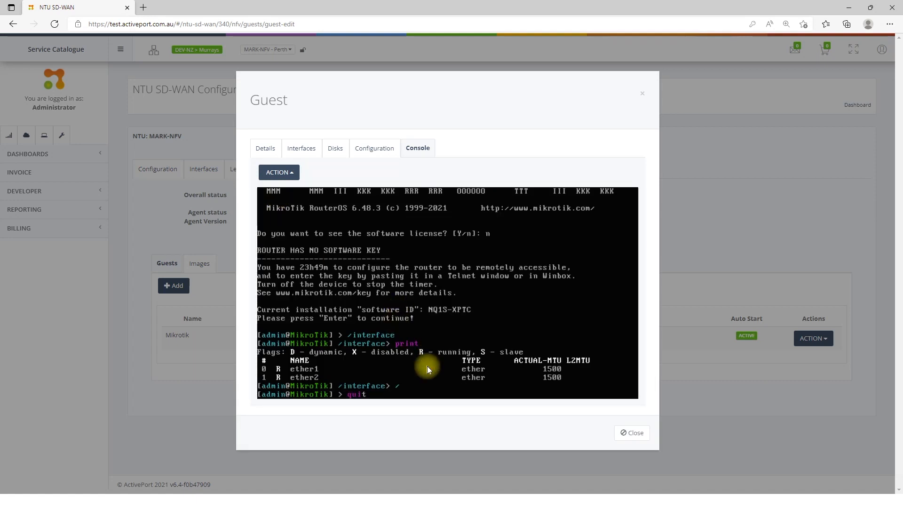
key("Return")
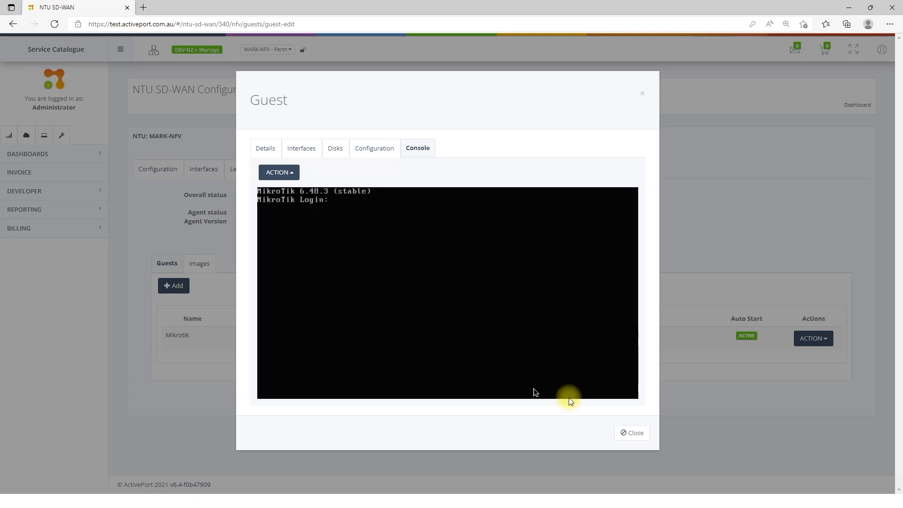
left_click(632, 433)
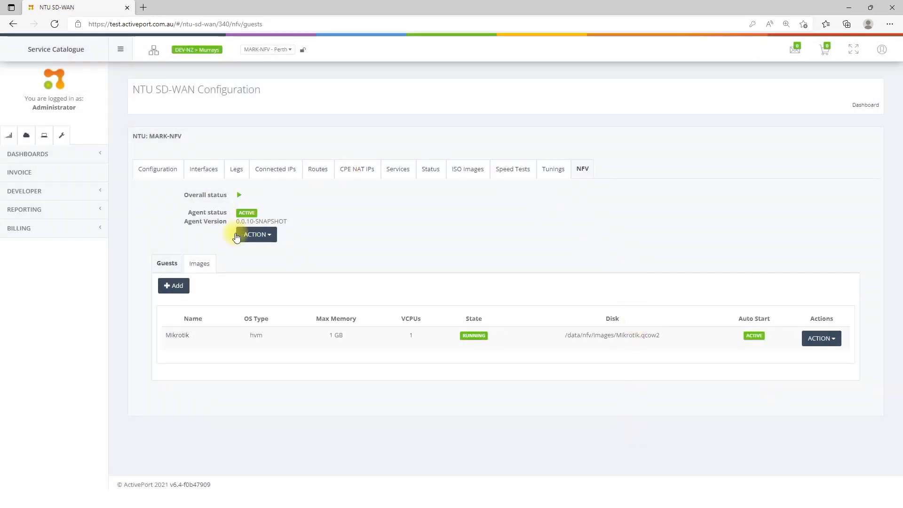